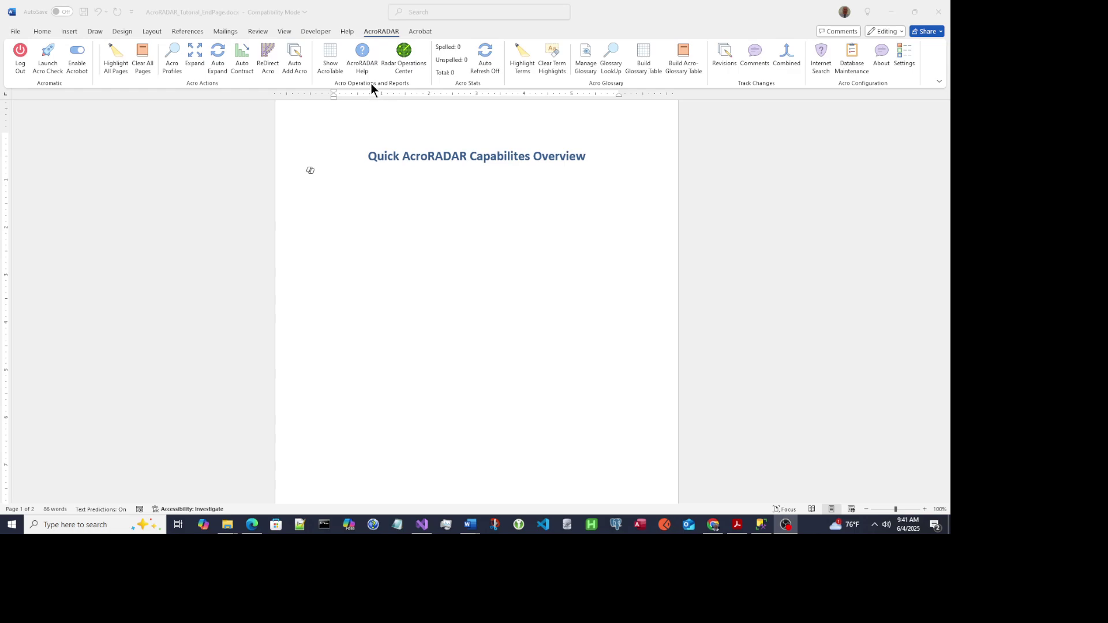
Open the Starting Small topic under Document Scenarios in AcroRADAR Help
click(361, 54)
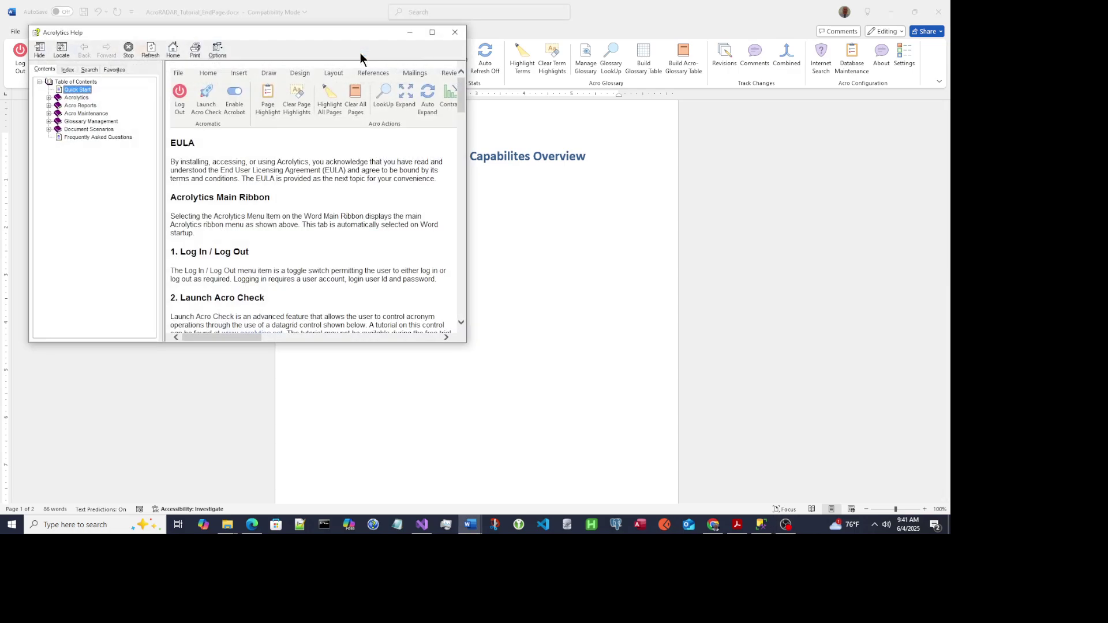
click(61, 129)
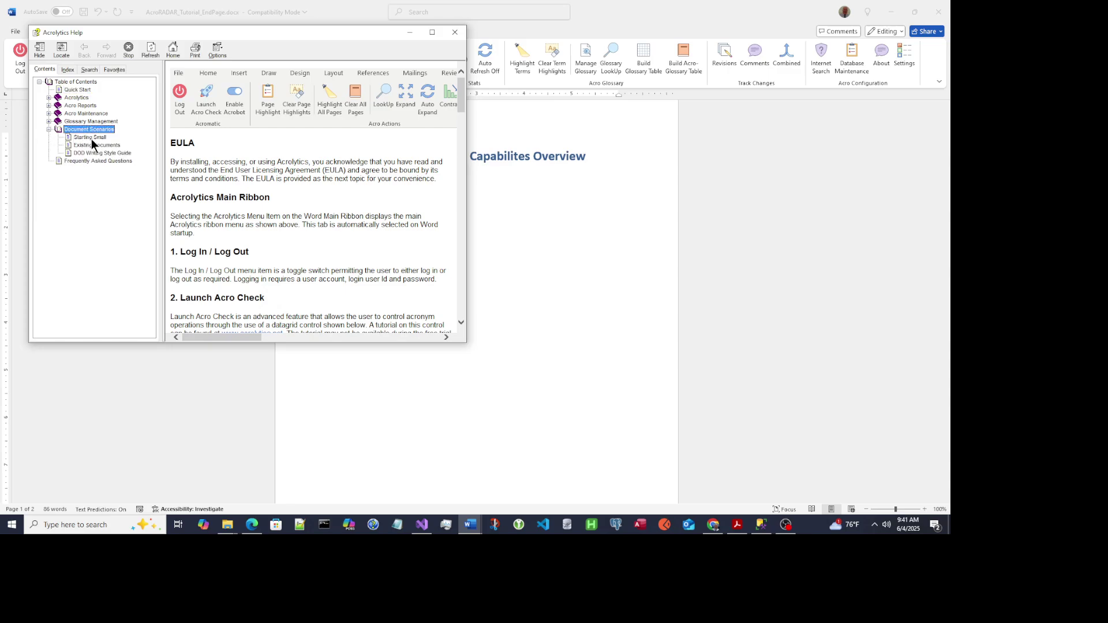
click(90, 138)
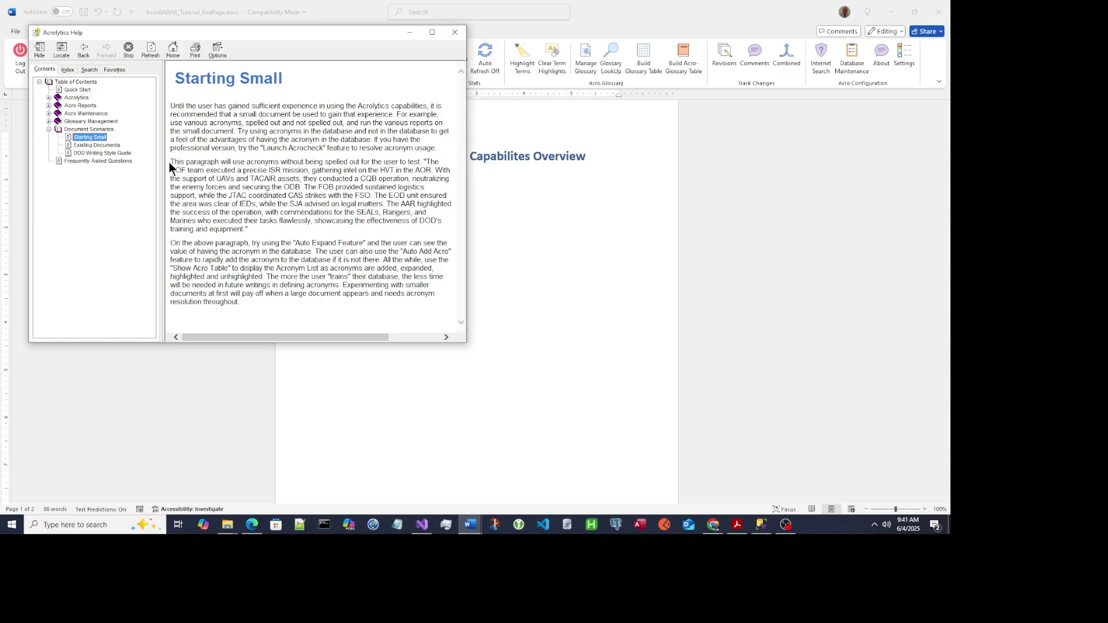
Copy the topic's acronym-laden sample paragraph and close the help window
drag(170, 162, 334, 184)
right_click(335, 183)
click(364, 198)
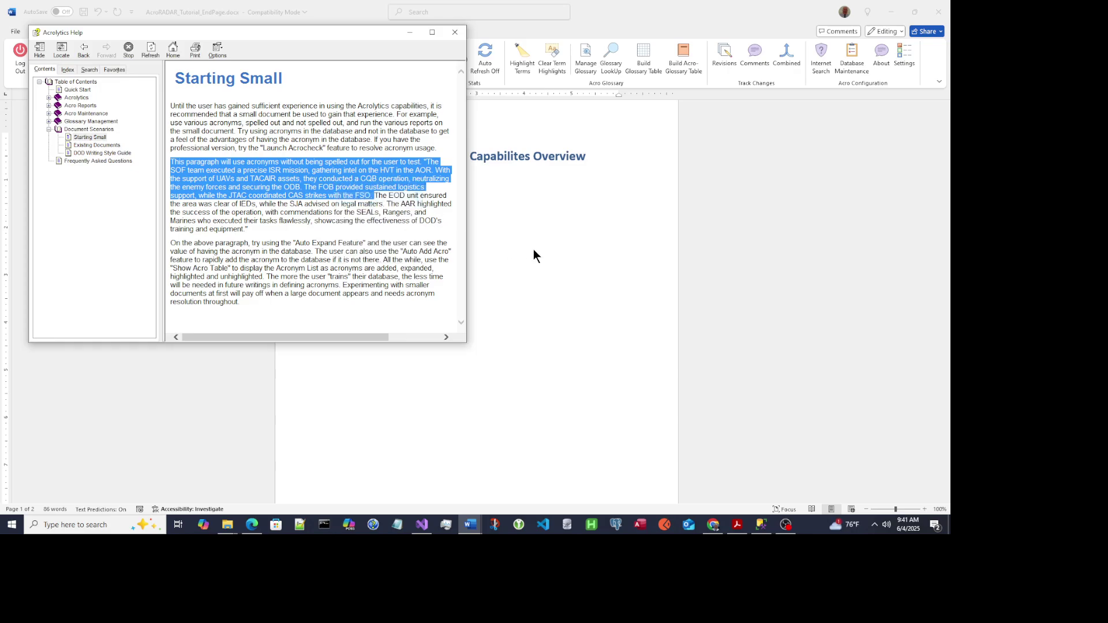
click(525, 242)
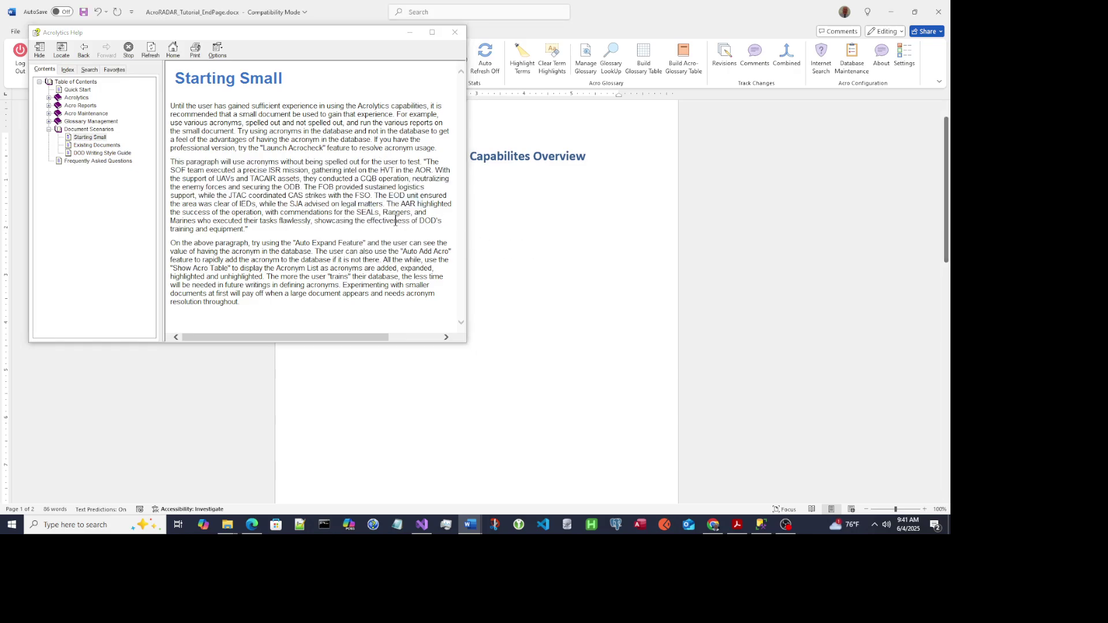
click(456, 33)
Paste the copied acronym sample text on the empty line below the heading
click(364, 185)
right_click(369, 186)
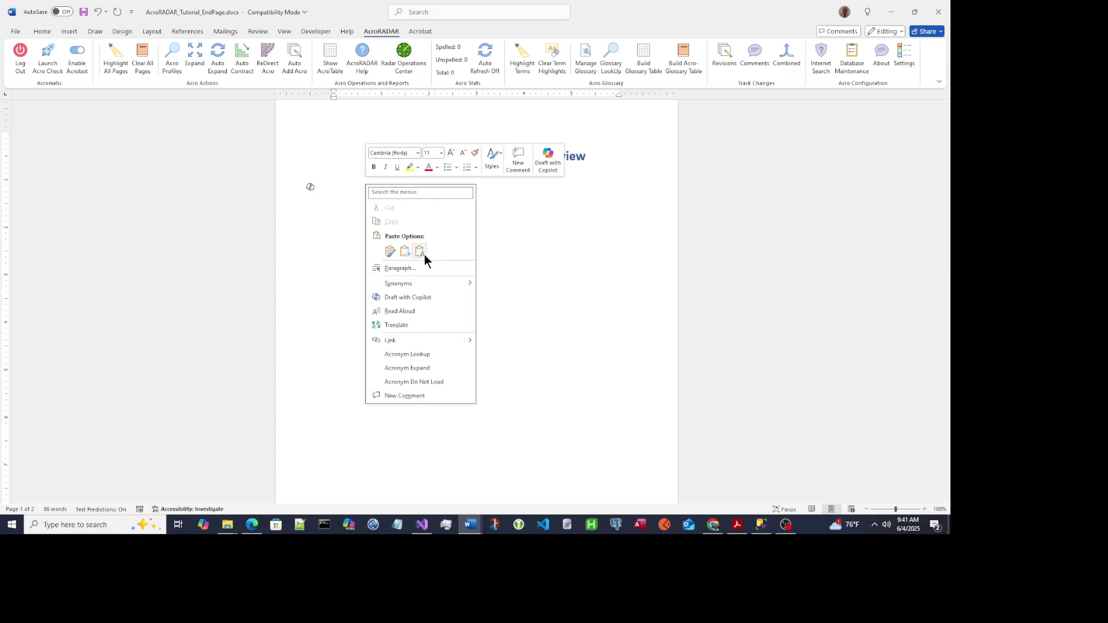
click(389, 251)
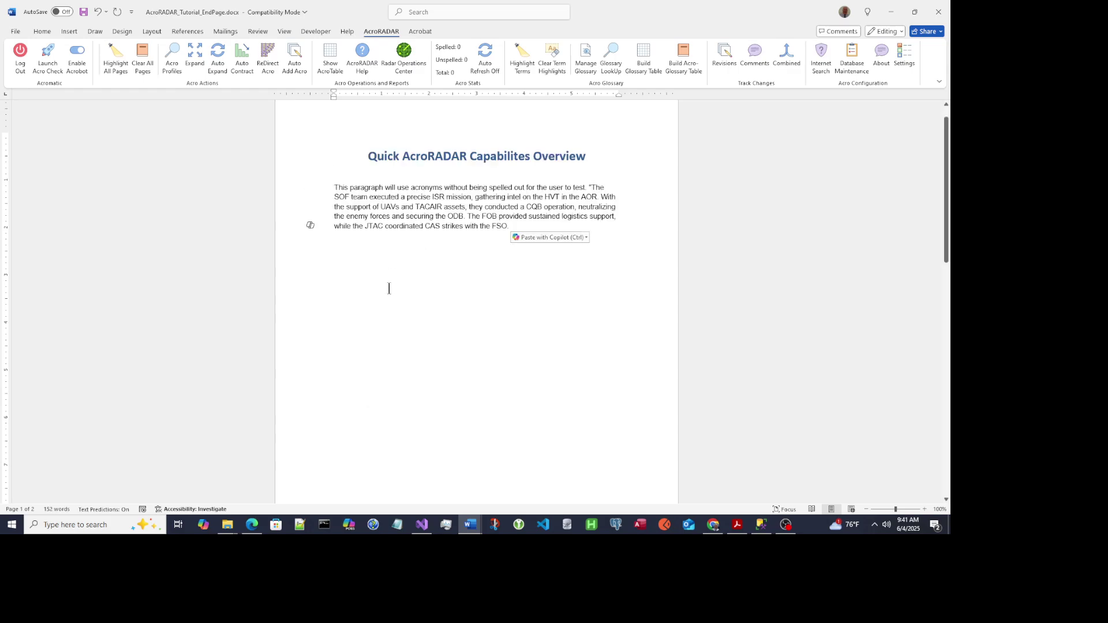
Break the text into three paragraphs starting at "With" and "The FOB"
click(604, 197)
key(Return)
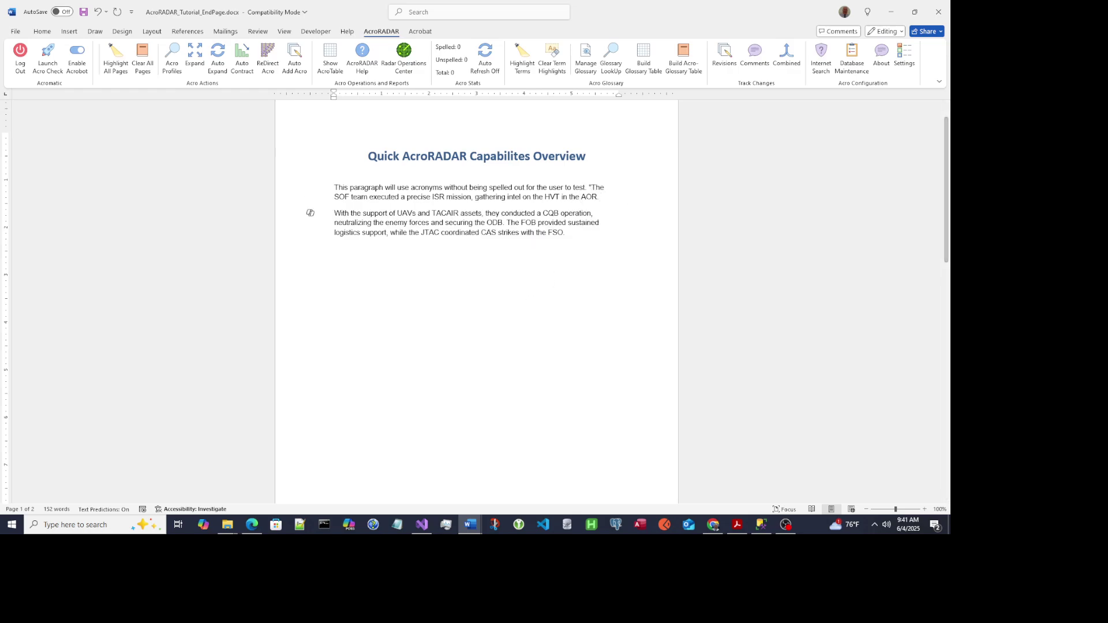
click(507, 223)
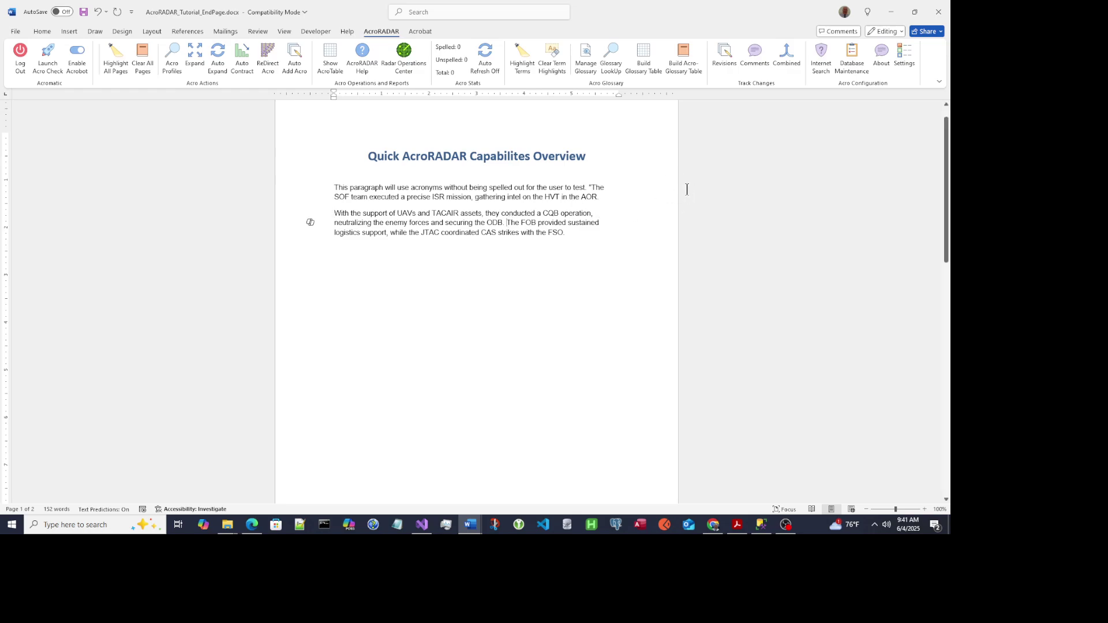
key(Return)
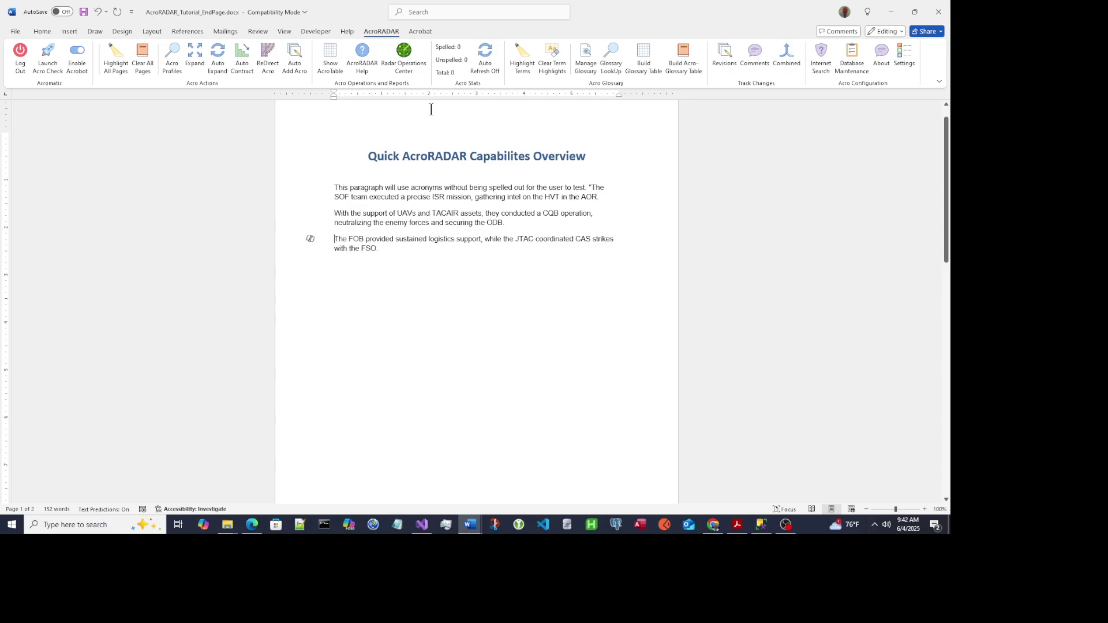
Run AcroRADAR's Auto Sequencer to spell out all 12 acronyms at first use as tracked changes
click(405, 55)
drag(278, 42, 913, 88)
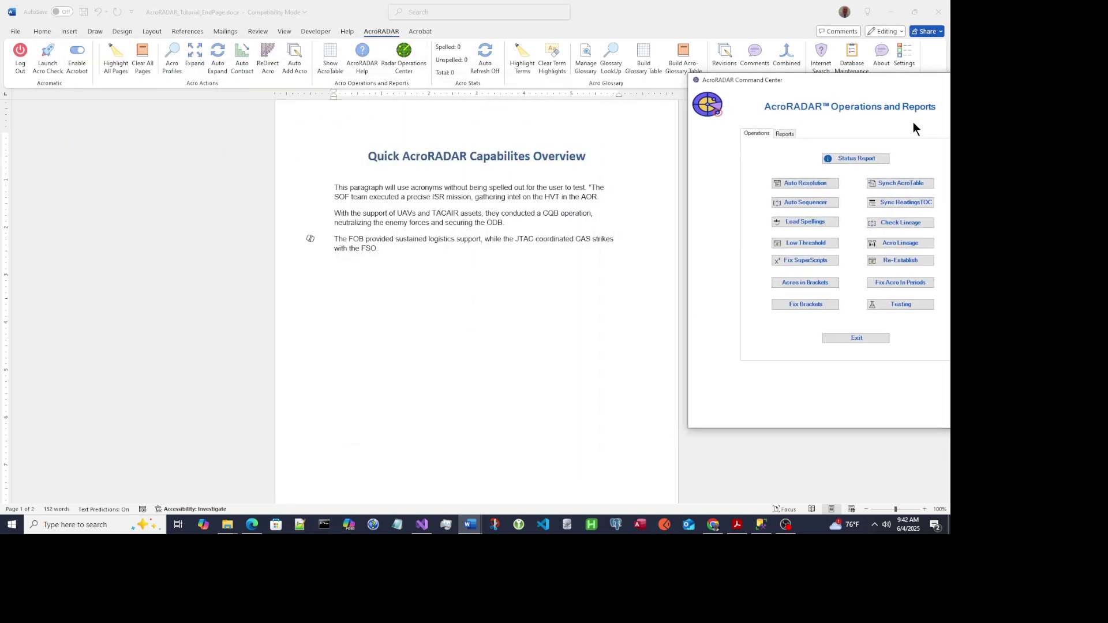
click(803, 202)
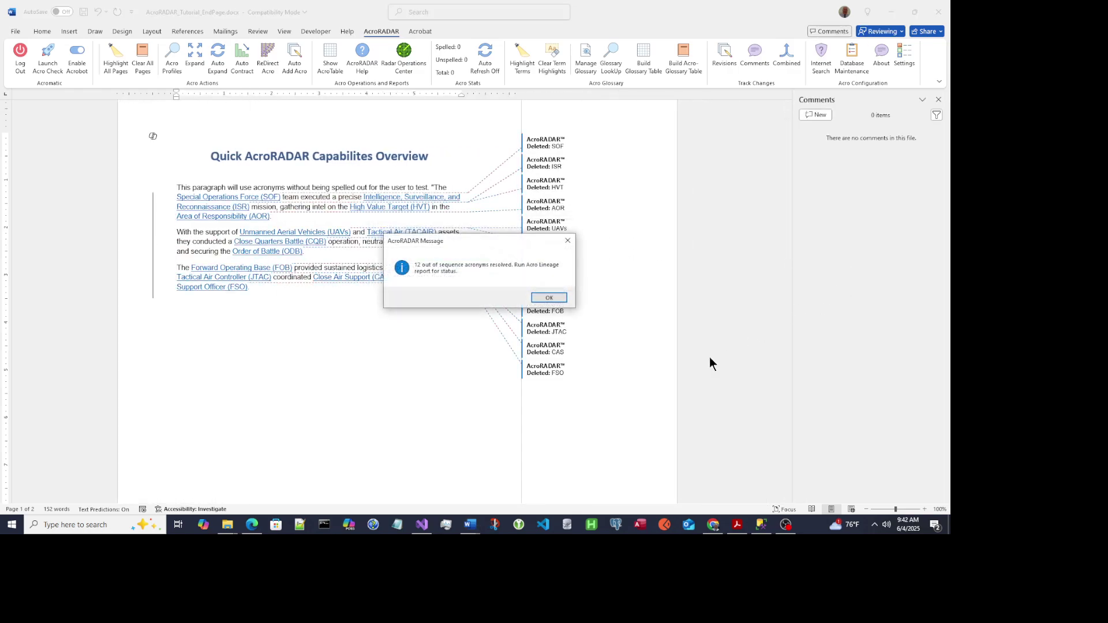
click(543, 297)
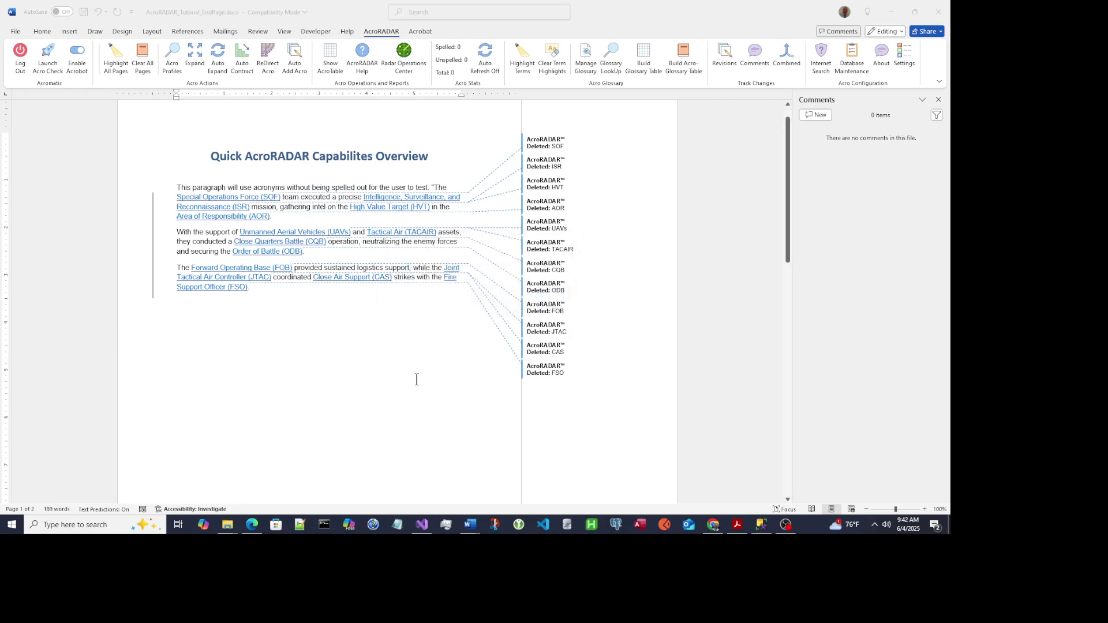
Accept all 12 tracked acronym expansions with Accept All Changes on the Review tab
click(258, 32)
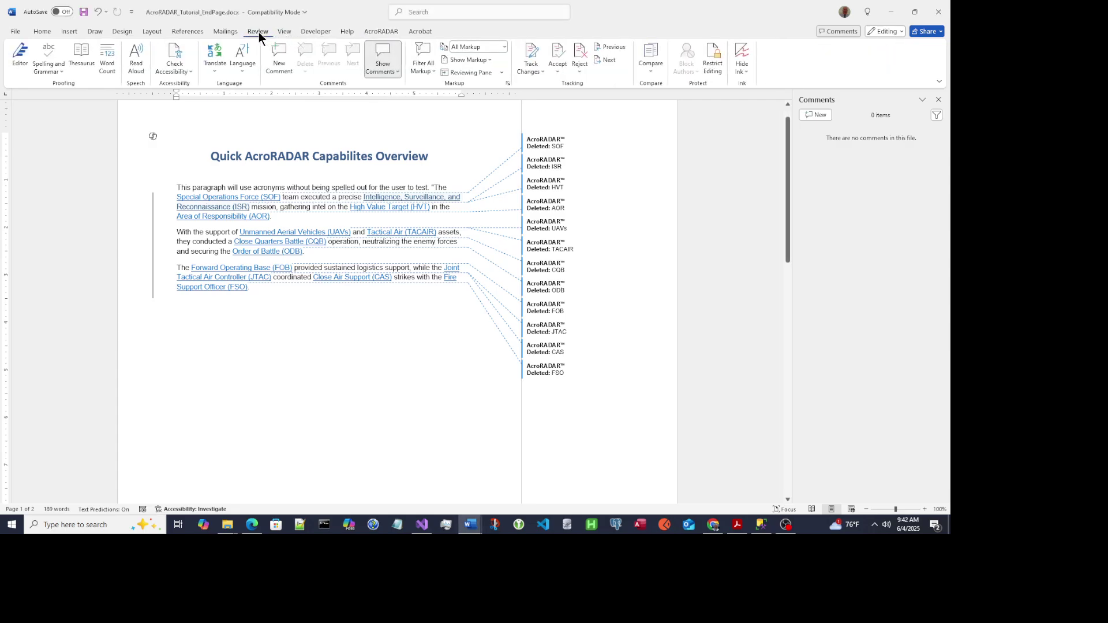
click(557, 68)
click(607, 129)
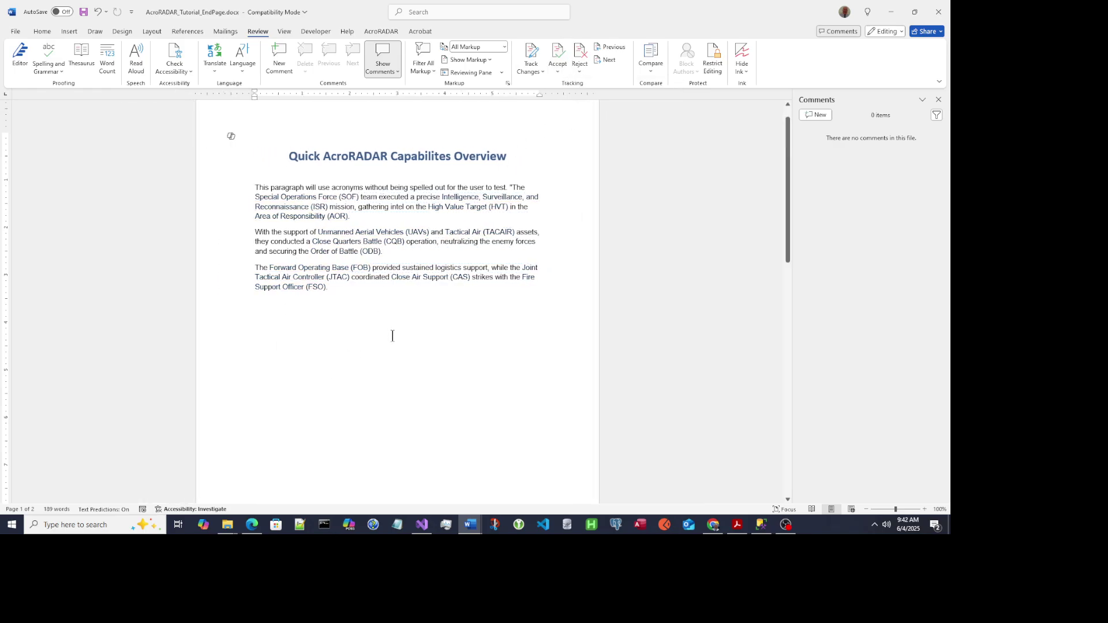
click(382, 31)
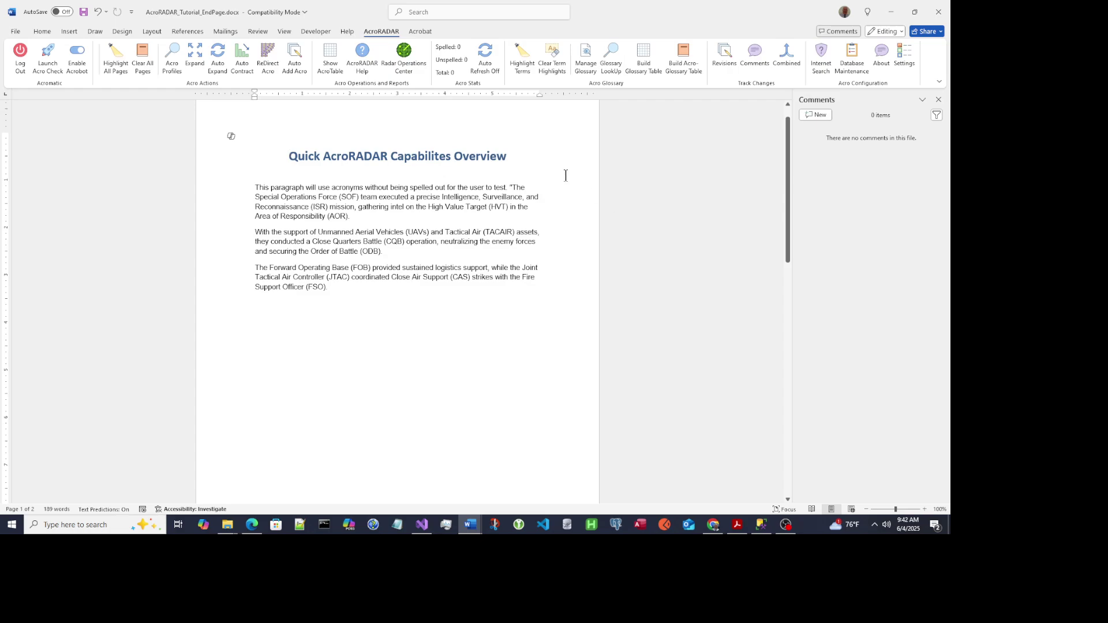
Generate the Table 1 - List of Acronyms document, then close it without saving
click(330, 55)
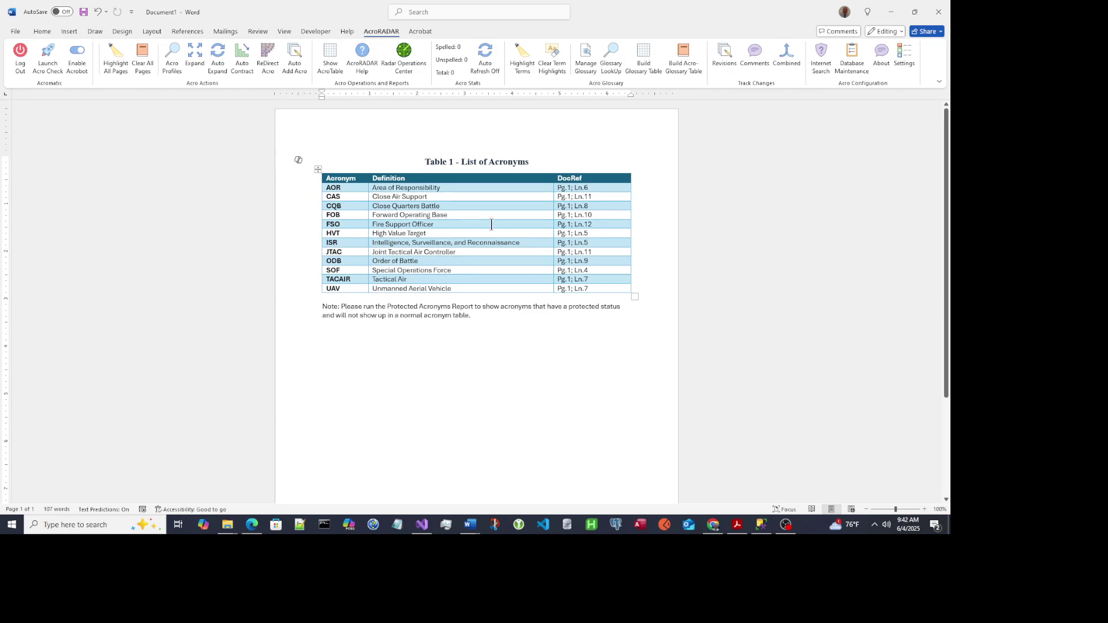
click(15, 31)
click(27, 293)
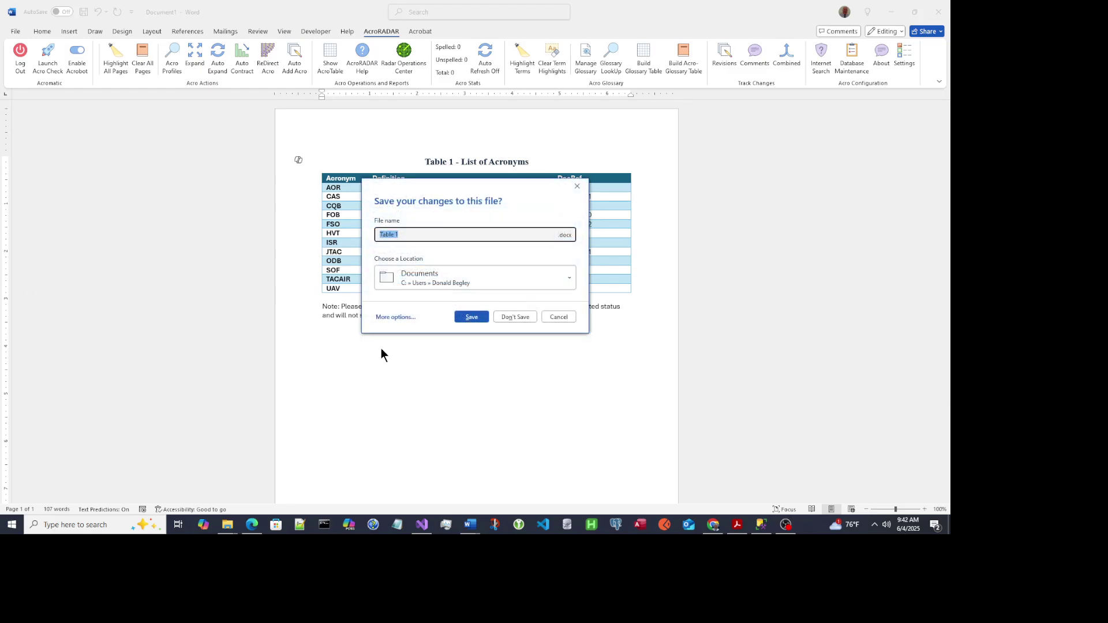
click(521, 317)
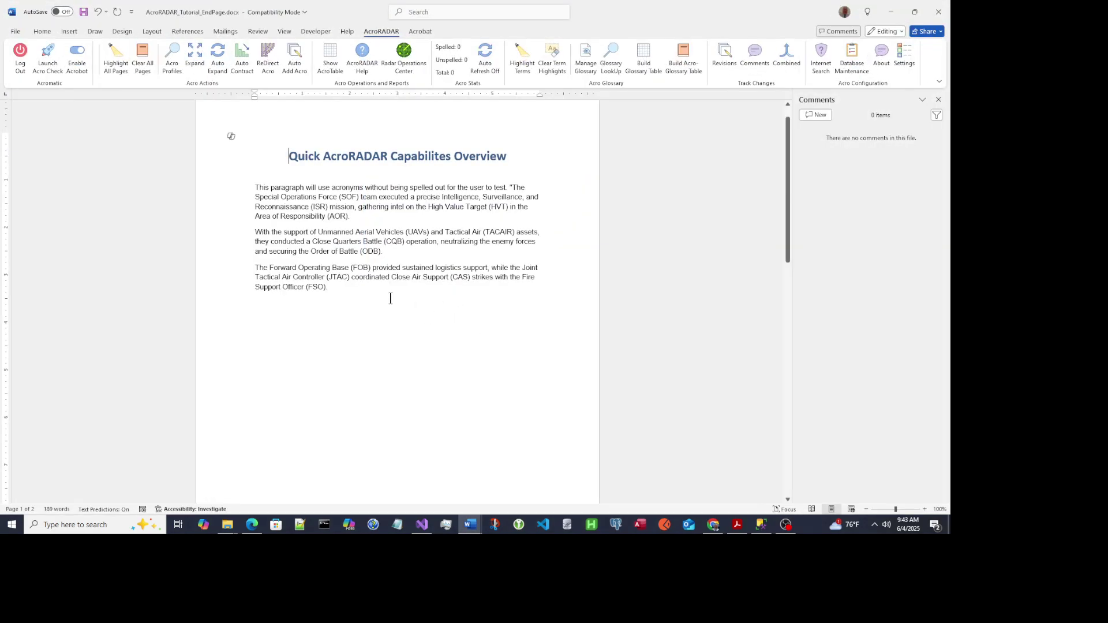
Copy the three acronym paragraphs and paste a duplicate on a new line after them
drag(257, 188, 325, 292)
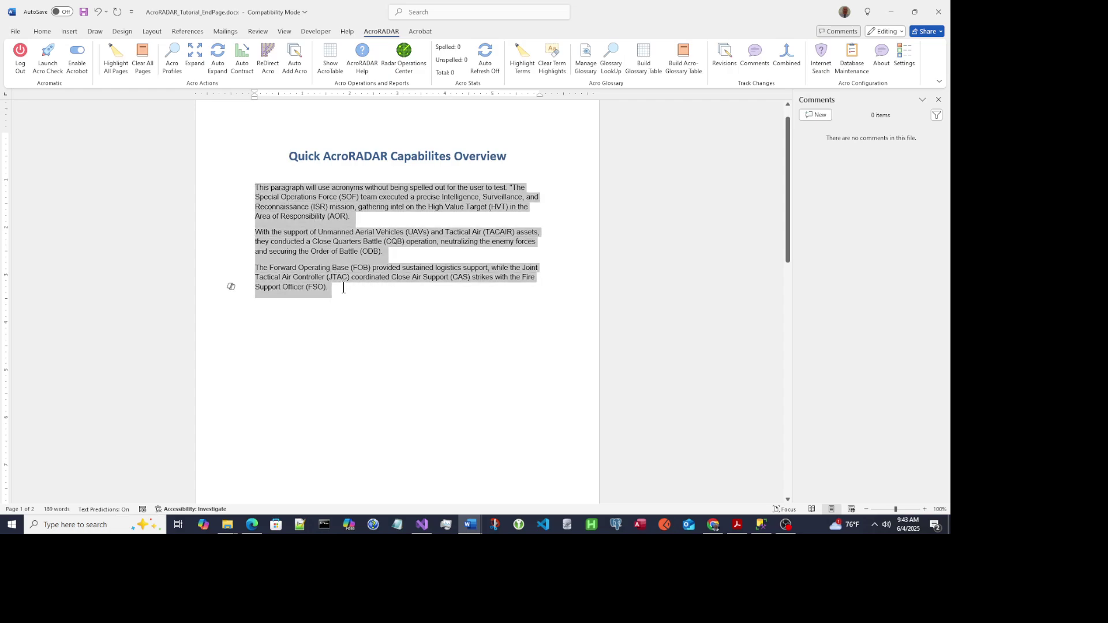
right_click(322, 199)
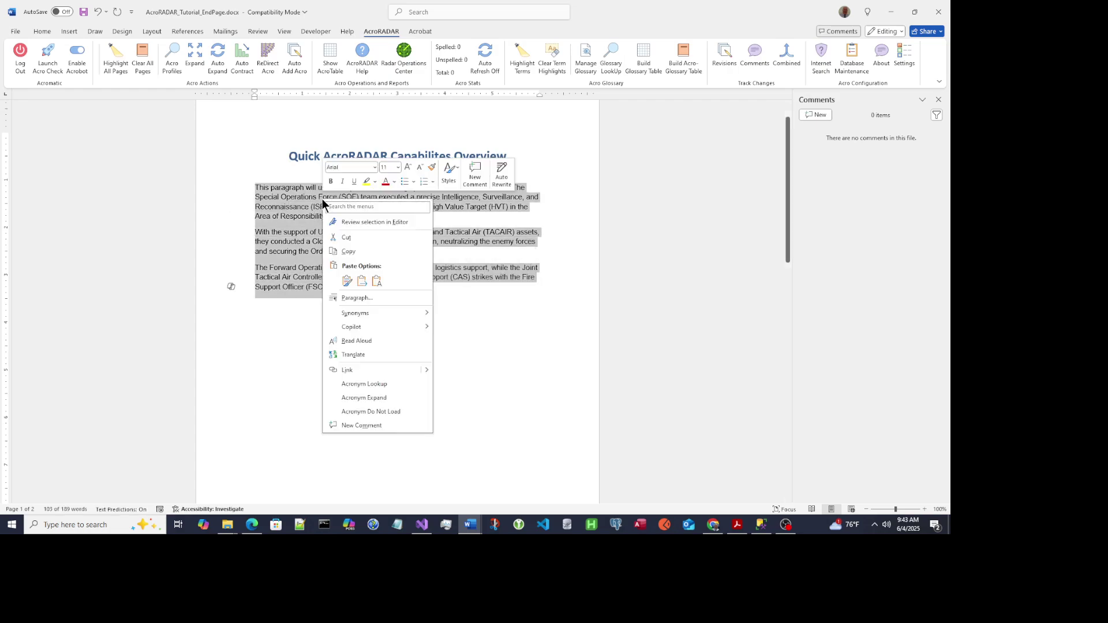
click(350, 253)
click(357, 289)
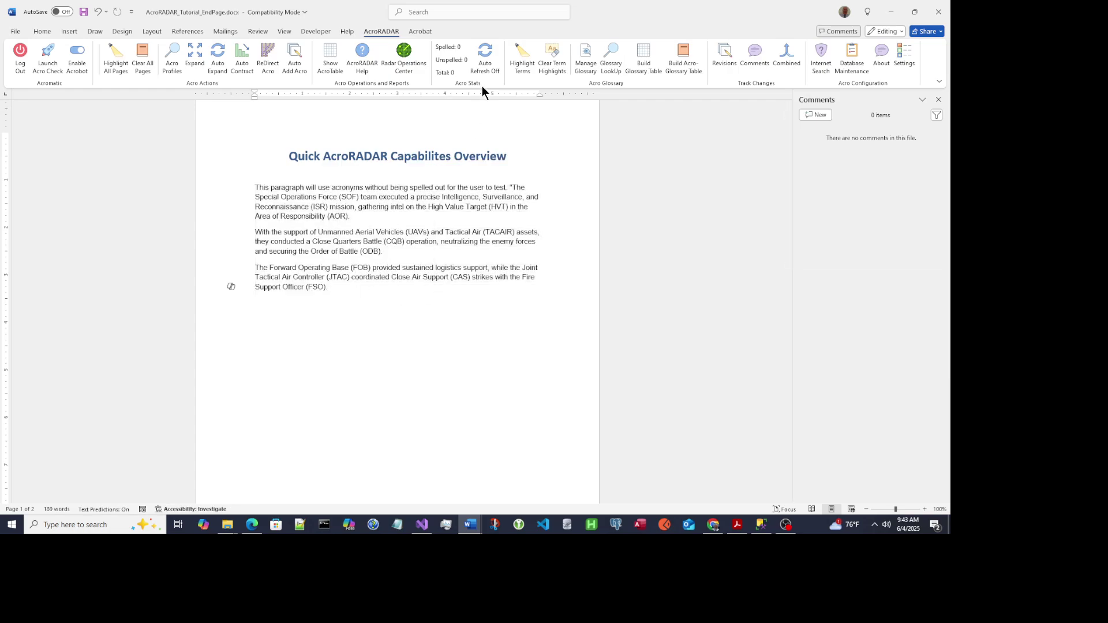
key(Return)
key(ctrl+v)
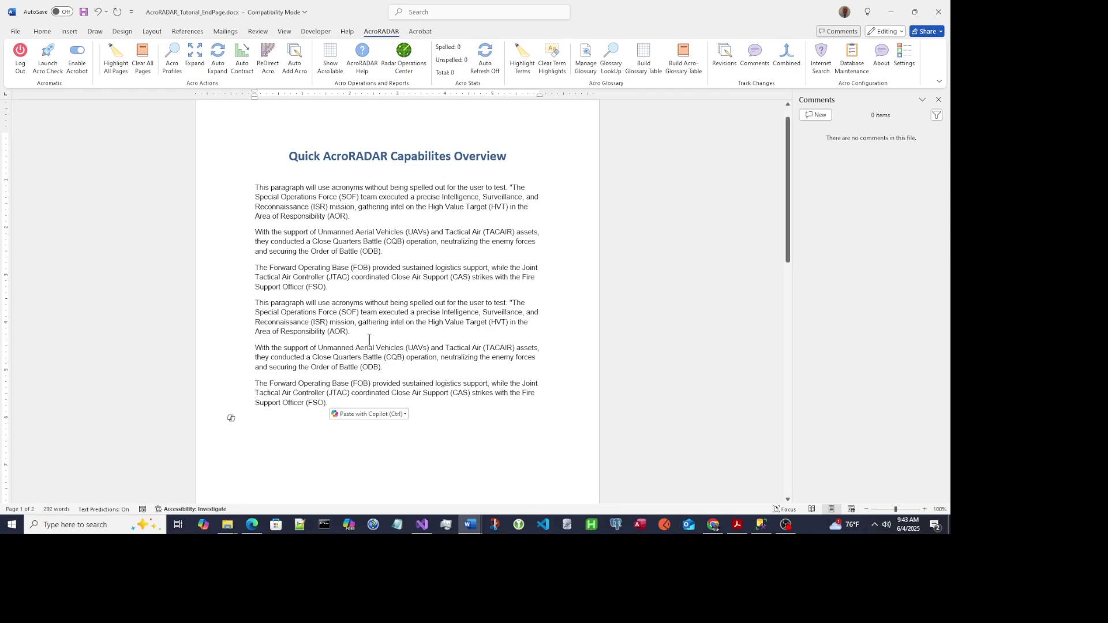
scroll(396, 329, down, 1)
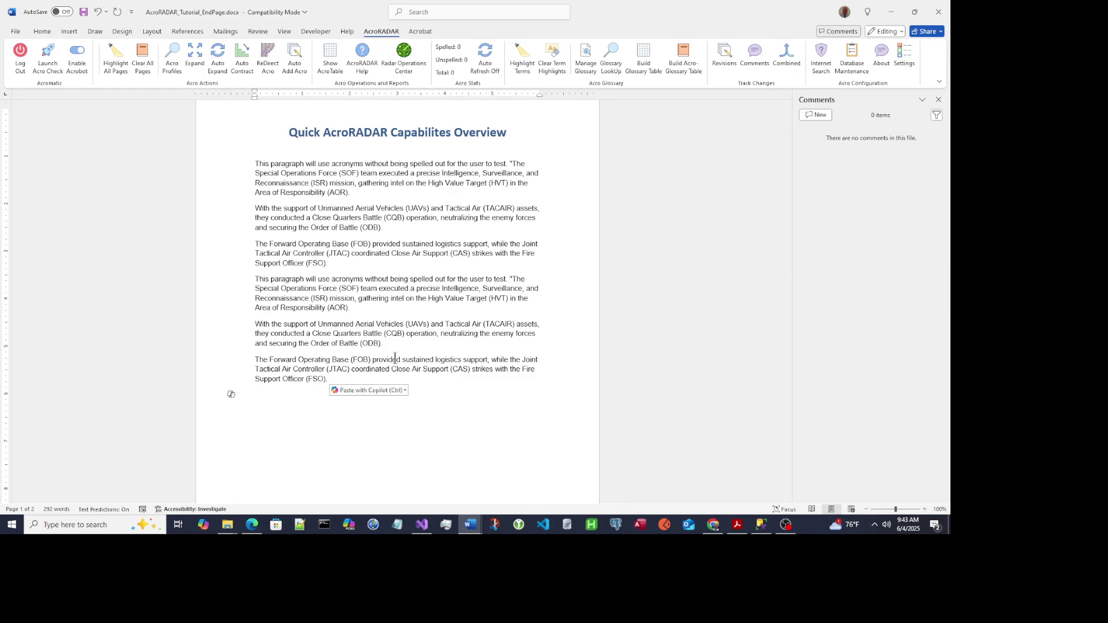
click(403, 52)
Rerun Auto Sequencer so the duplicate paragraphs' 12 repeated expansions become tracked deletions
drag(382, 73, 930, 78)
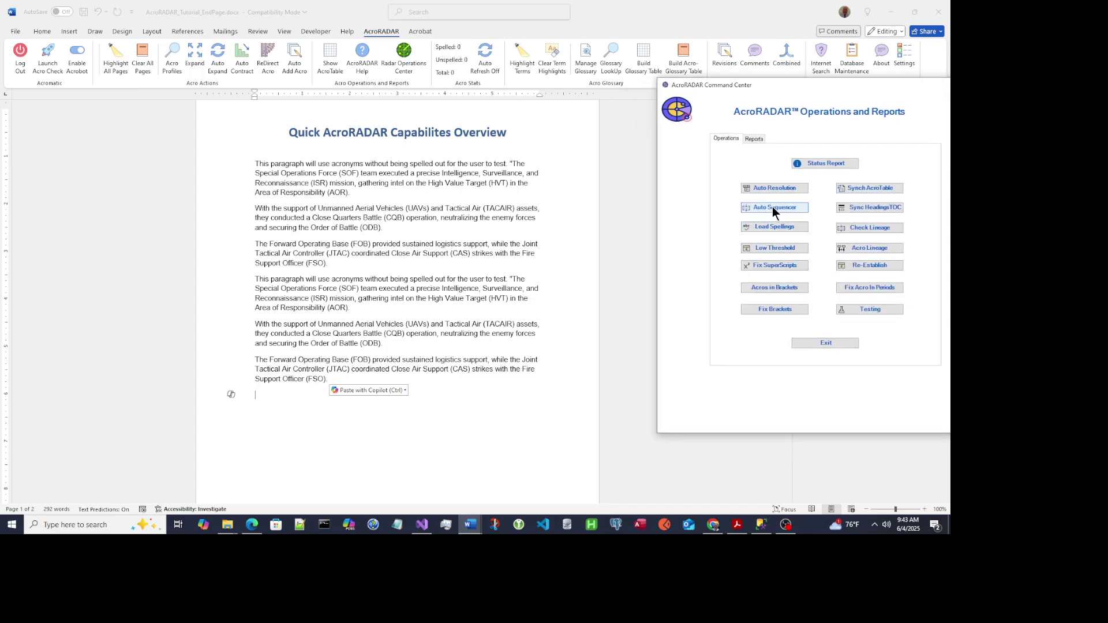
click(772, 207)
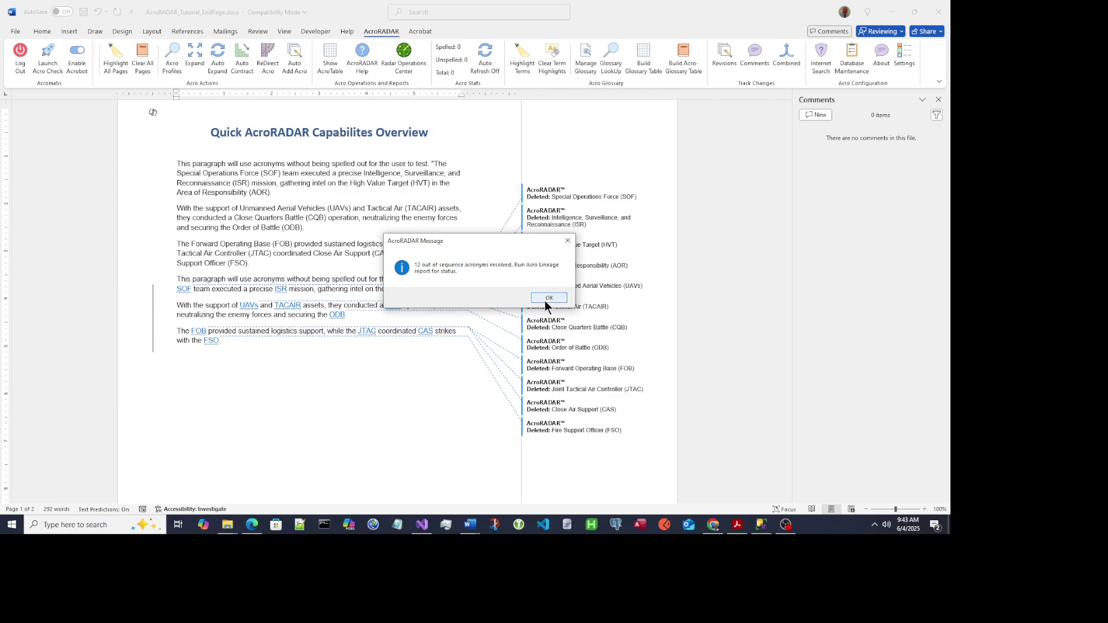
click(549, 297)
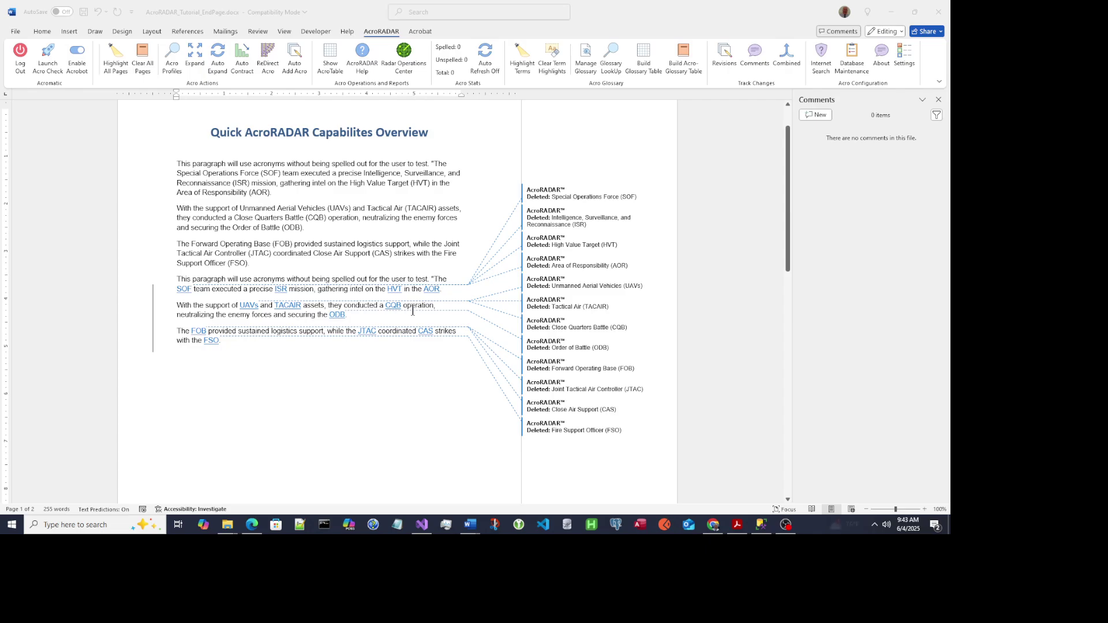
Accept all tracked deletions, leaving only abbreviations like SOF and ISR in the duplicates
click(258, 30)
click(559, 71)
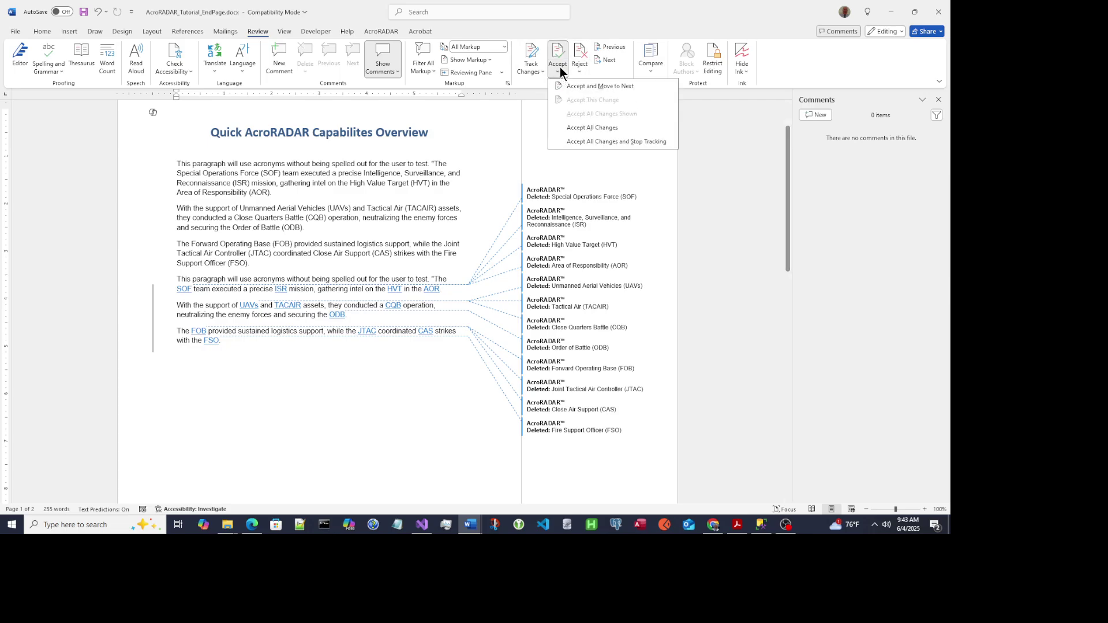
click(611, 128)
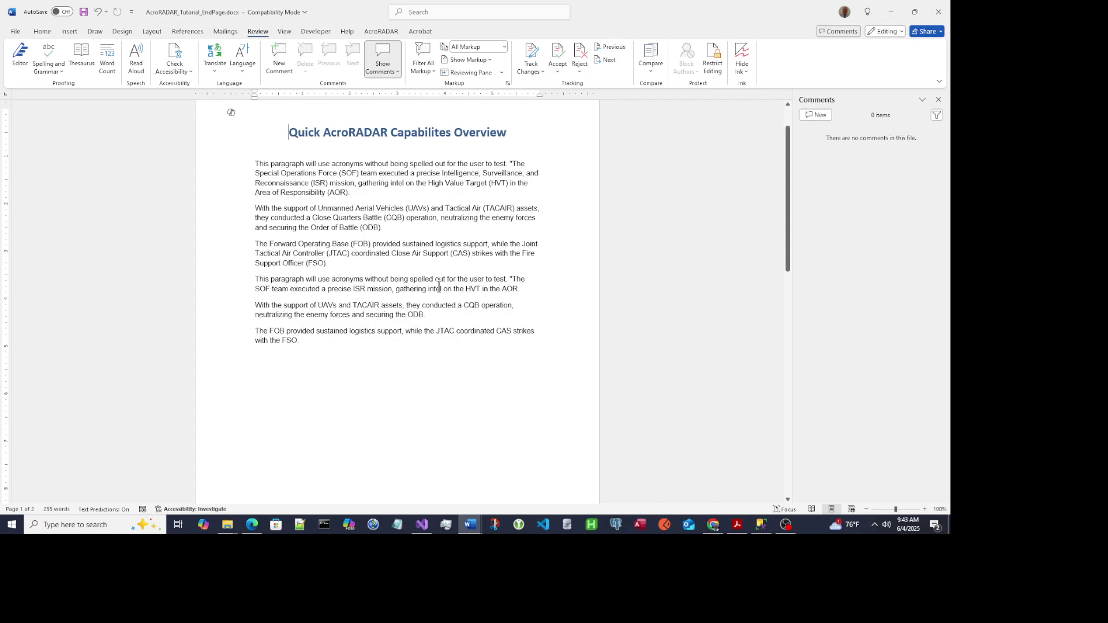
click(385, 32)
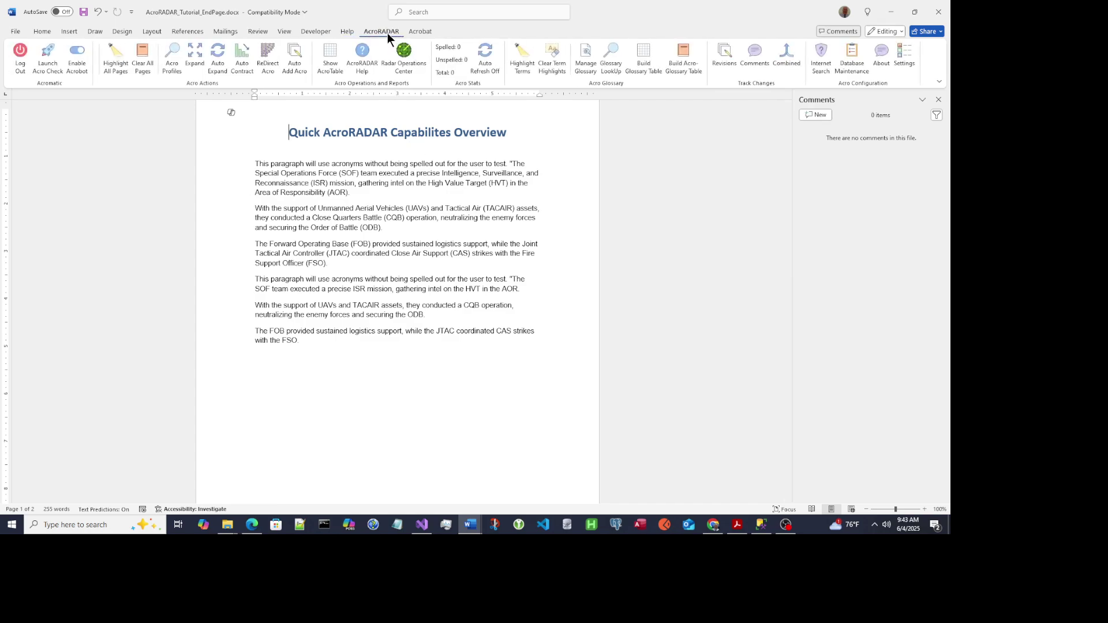
click(405, 54)
drag(324, 100, 938, 120)
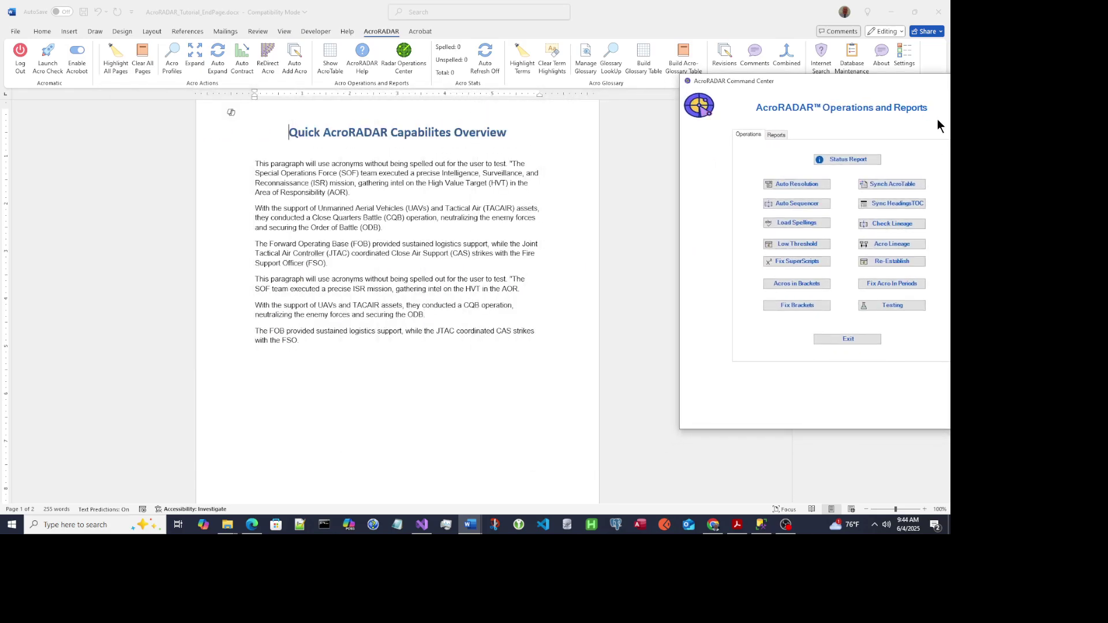
click(895, 242)
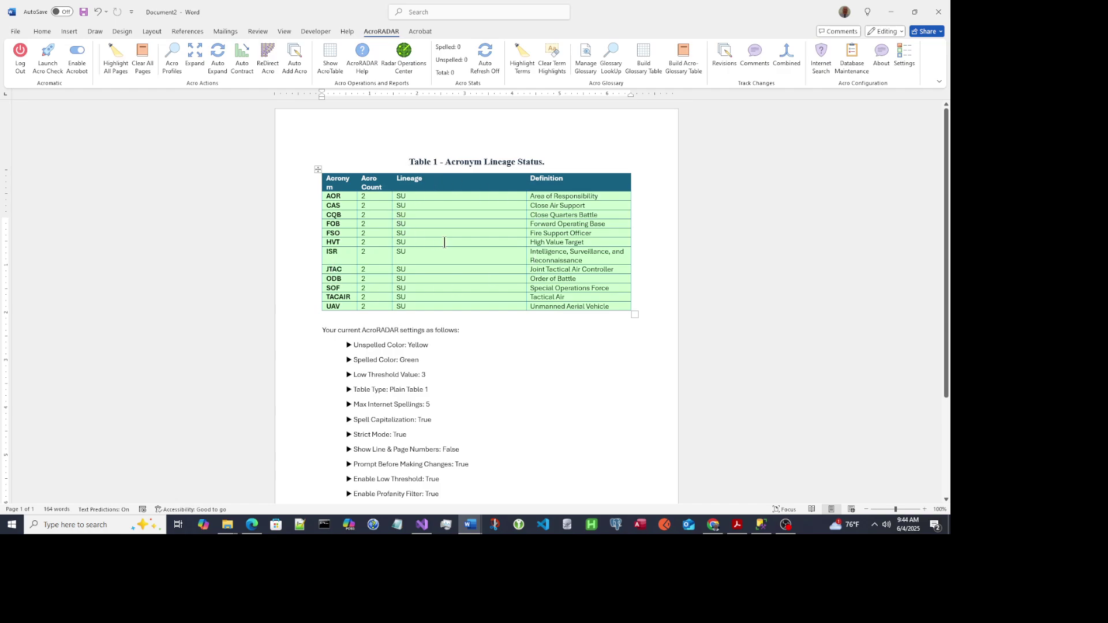
click(16, 32)
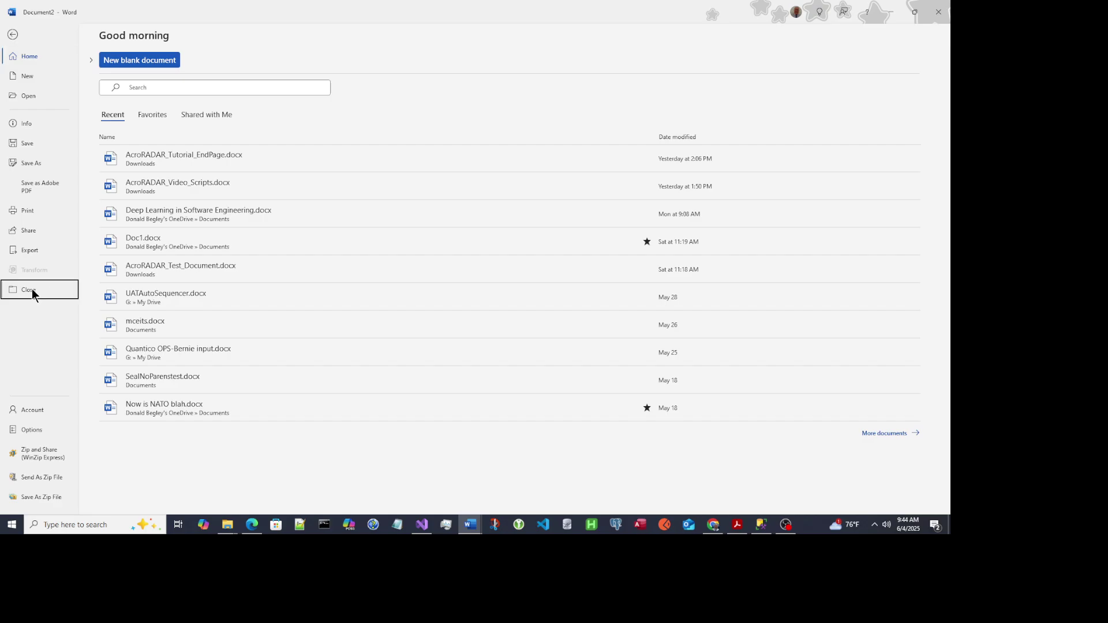
click(32, 290)
click(498, 317)
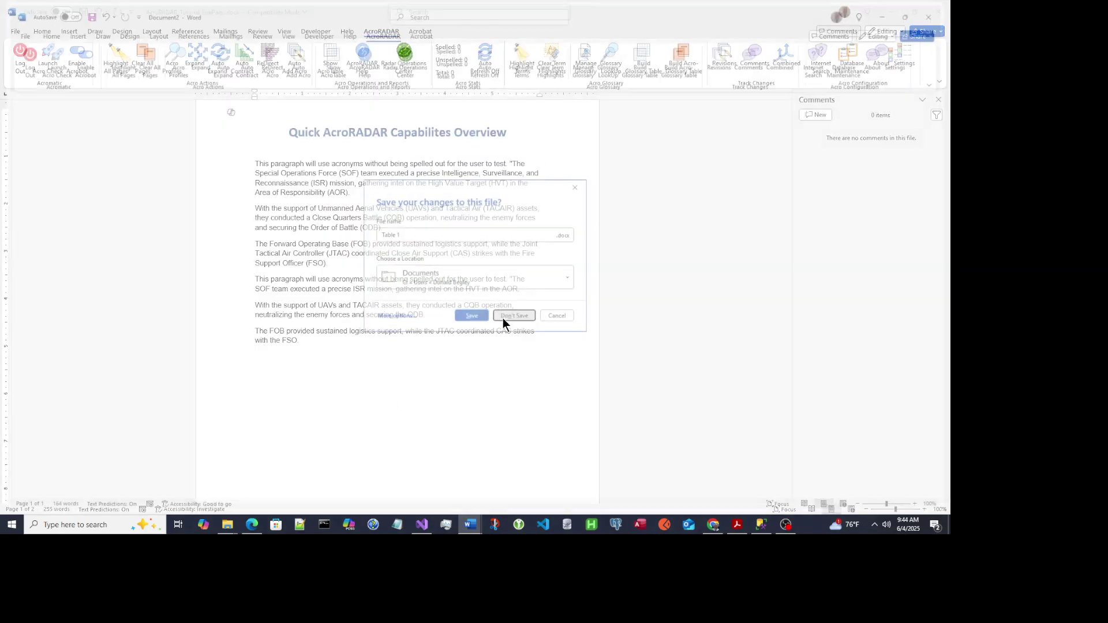
scroll(471, 363, down, 3)
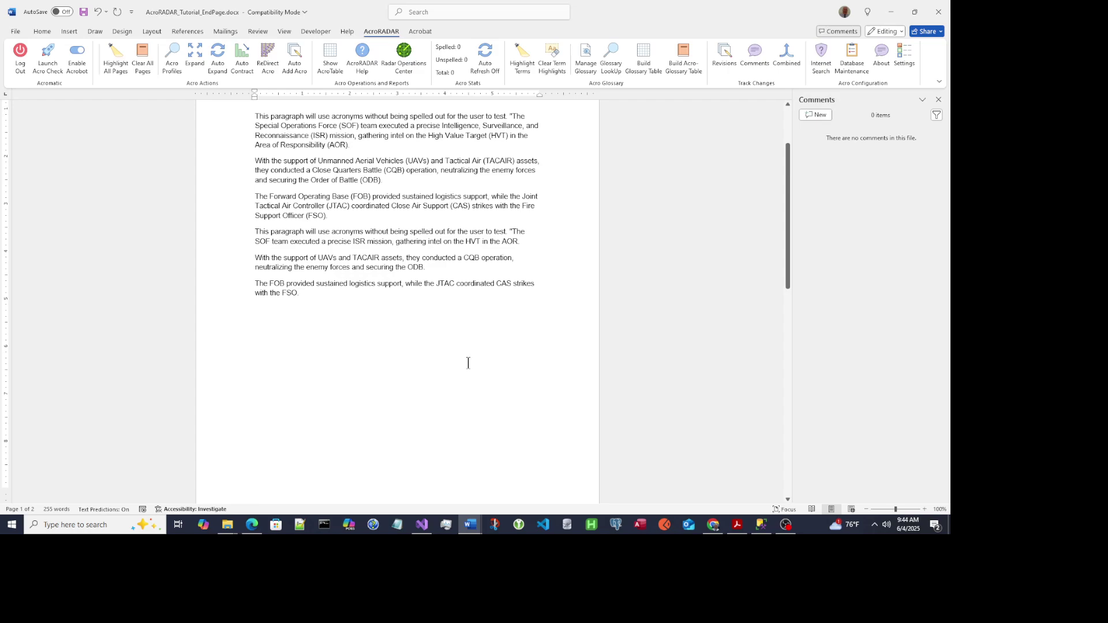